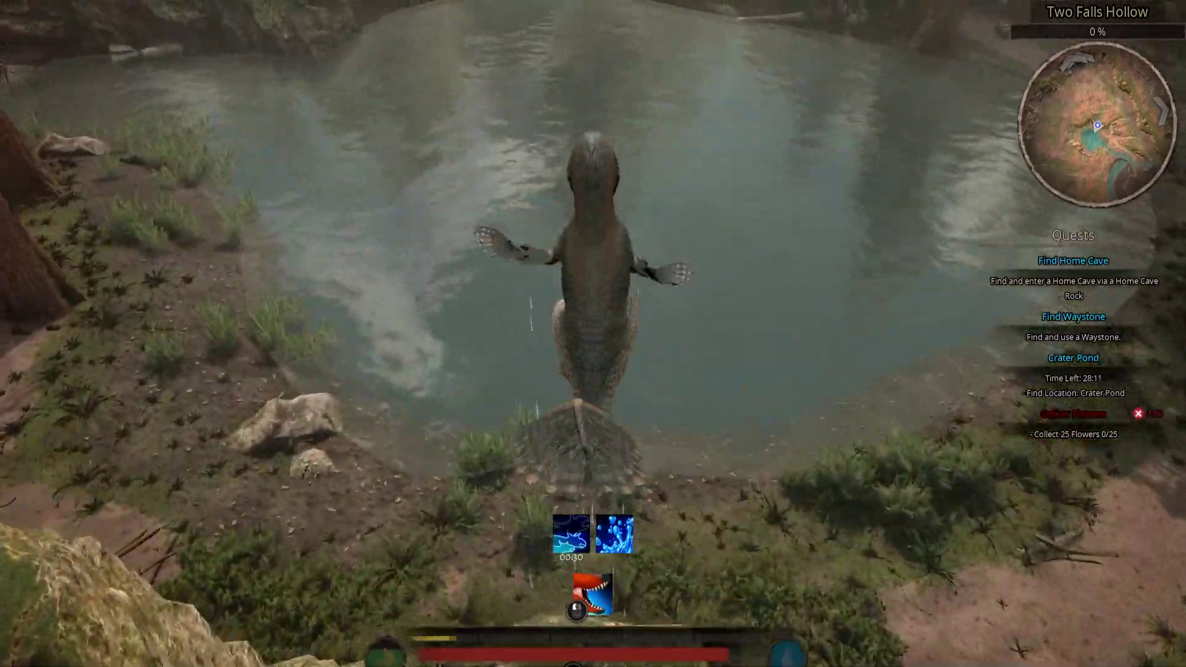
Step: Glide the dinosaur down to the pond and swim across toward the rock
{"action": "key", "text": "e"}
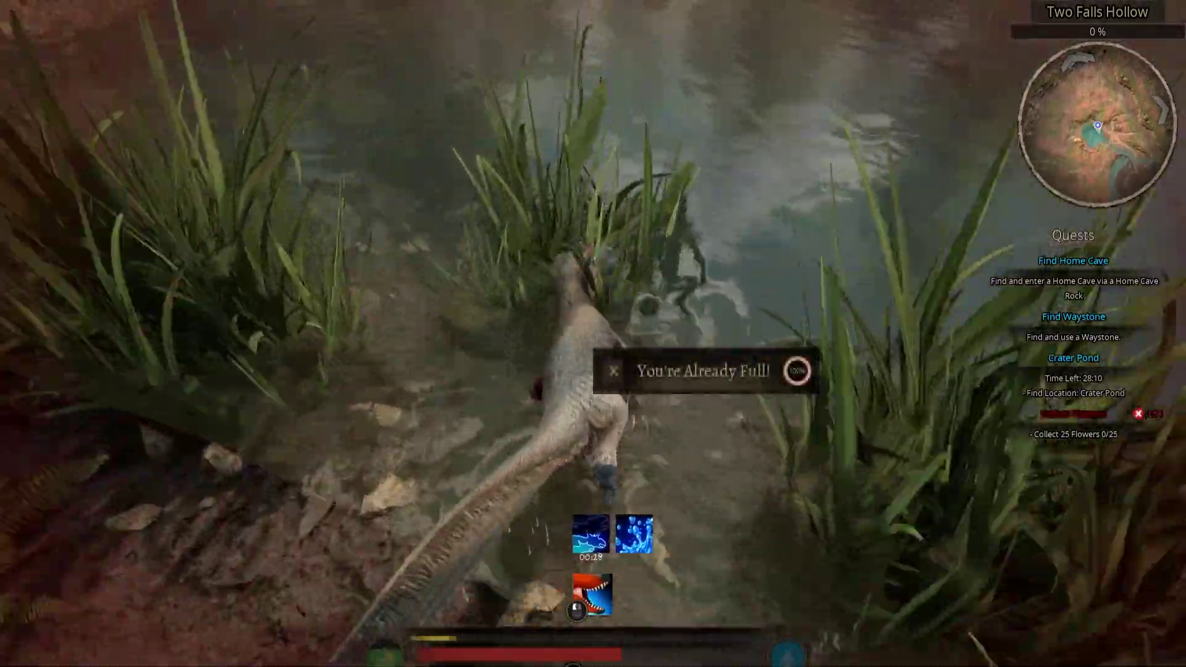
{"action": "key", "text": "w"}
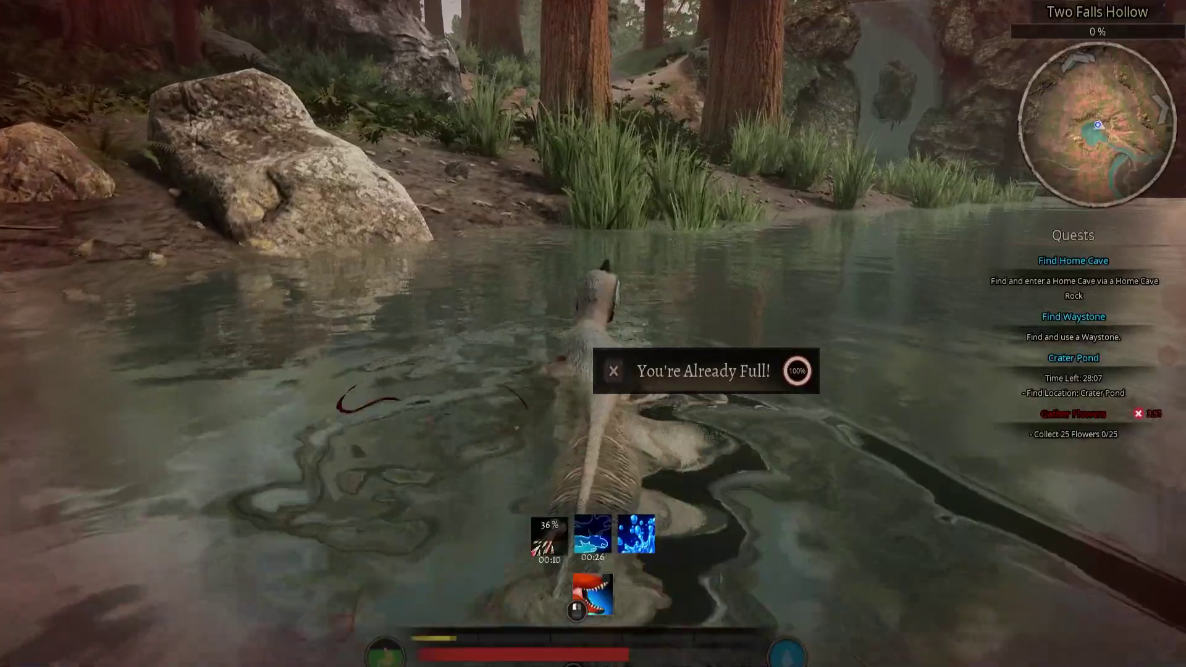
{"action": "key", "text": "w"}
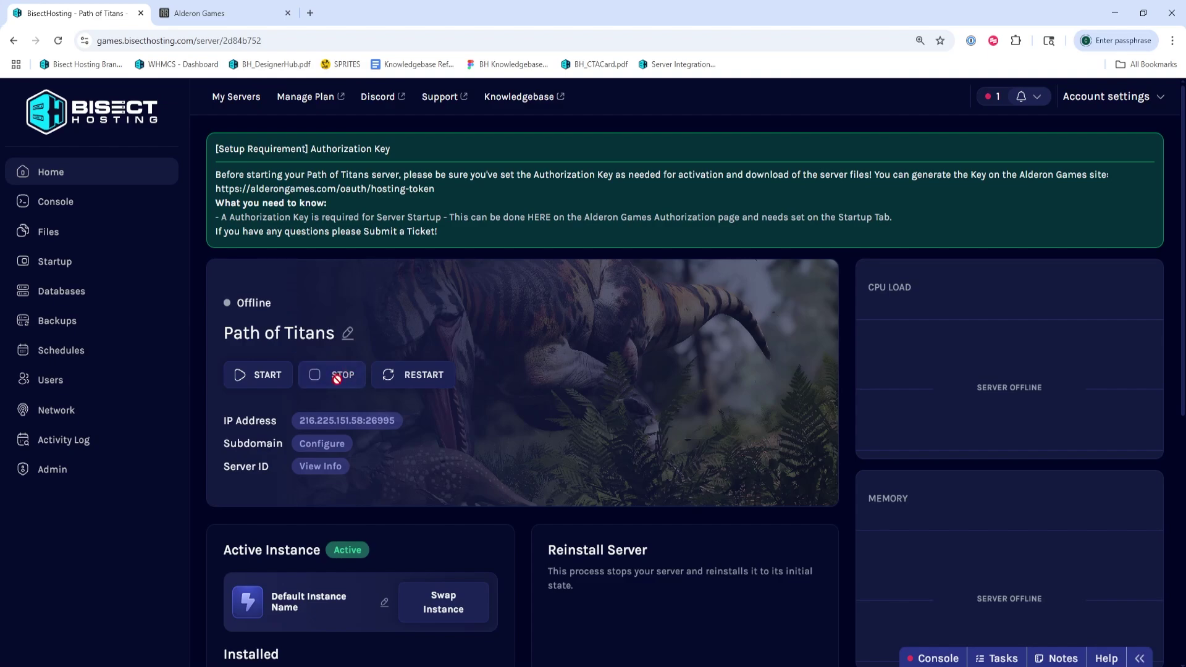
Step: Open the Path of Titans server's Startup page from the sidebar
{"action": "left_click", "coordinate": [114, 268]}
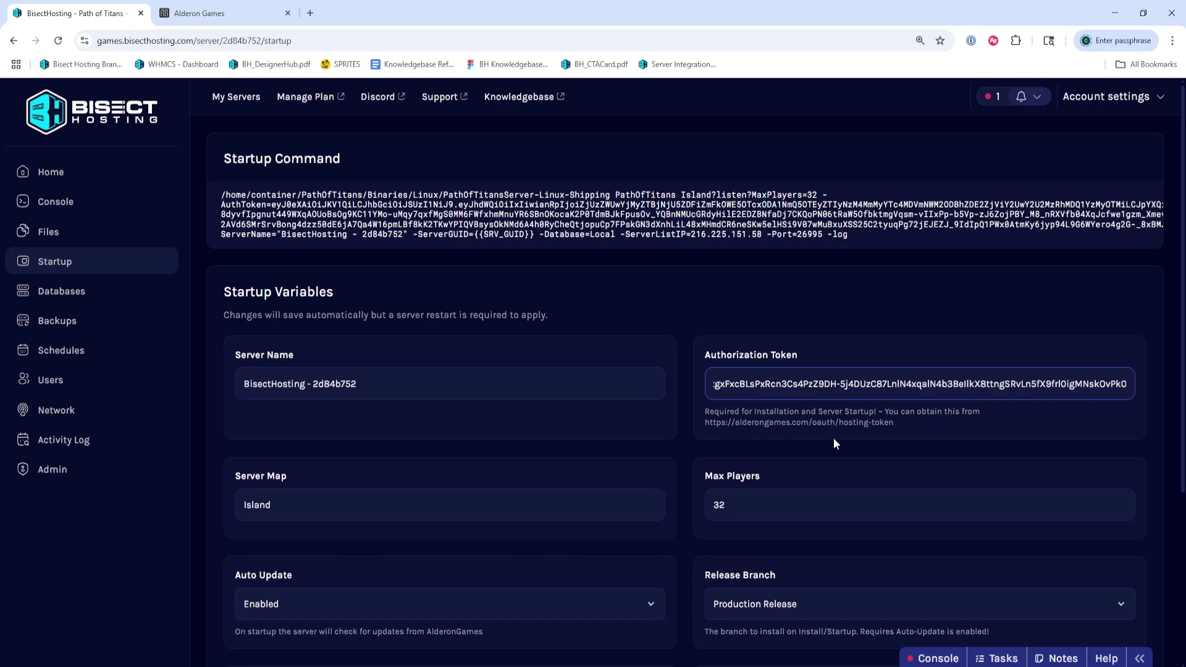
Step: Return to the Path of Titans server overview and start the server
{"action": "left_click", "coordinate": [107, 179]}
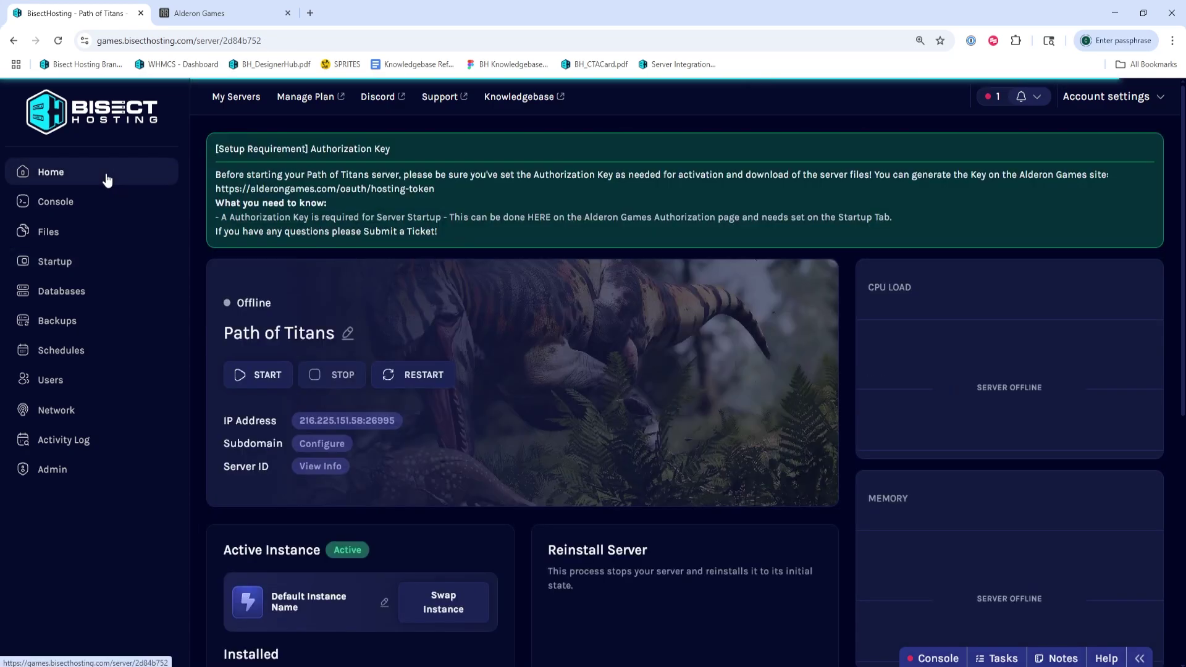
{"action": "left_click", "coordinate": [256, 375]}
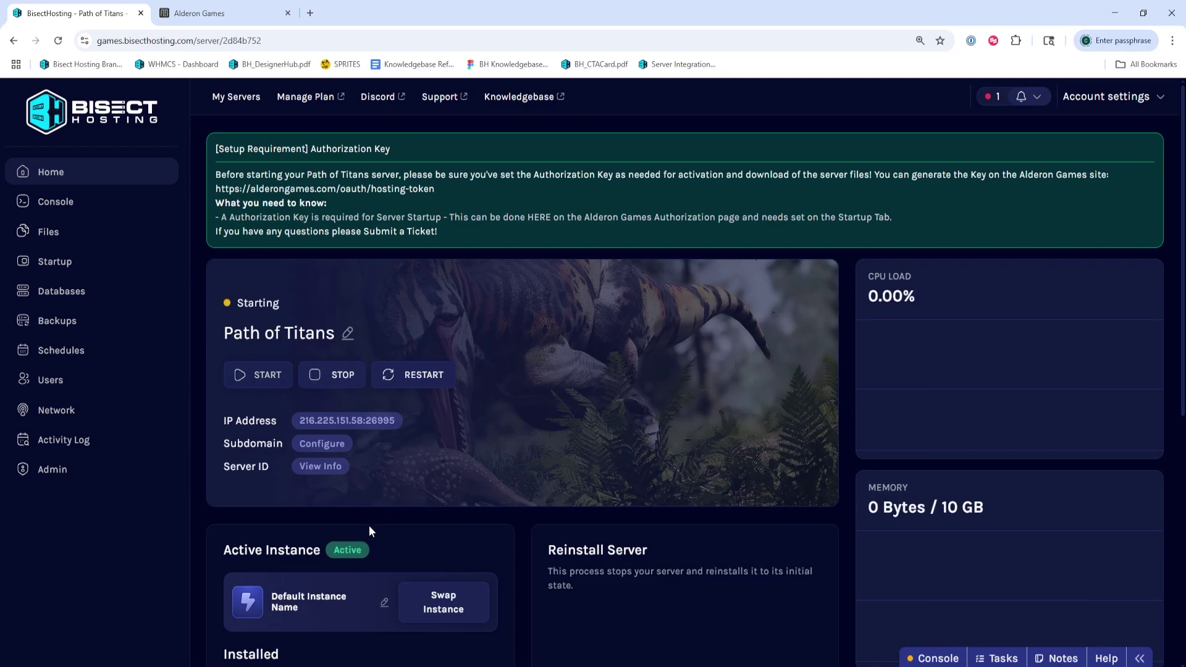